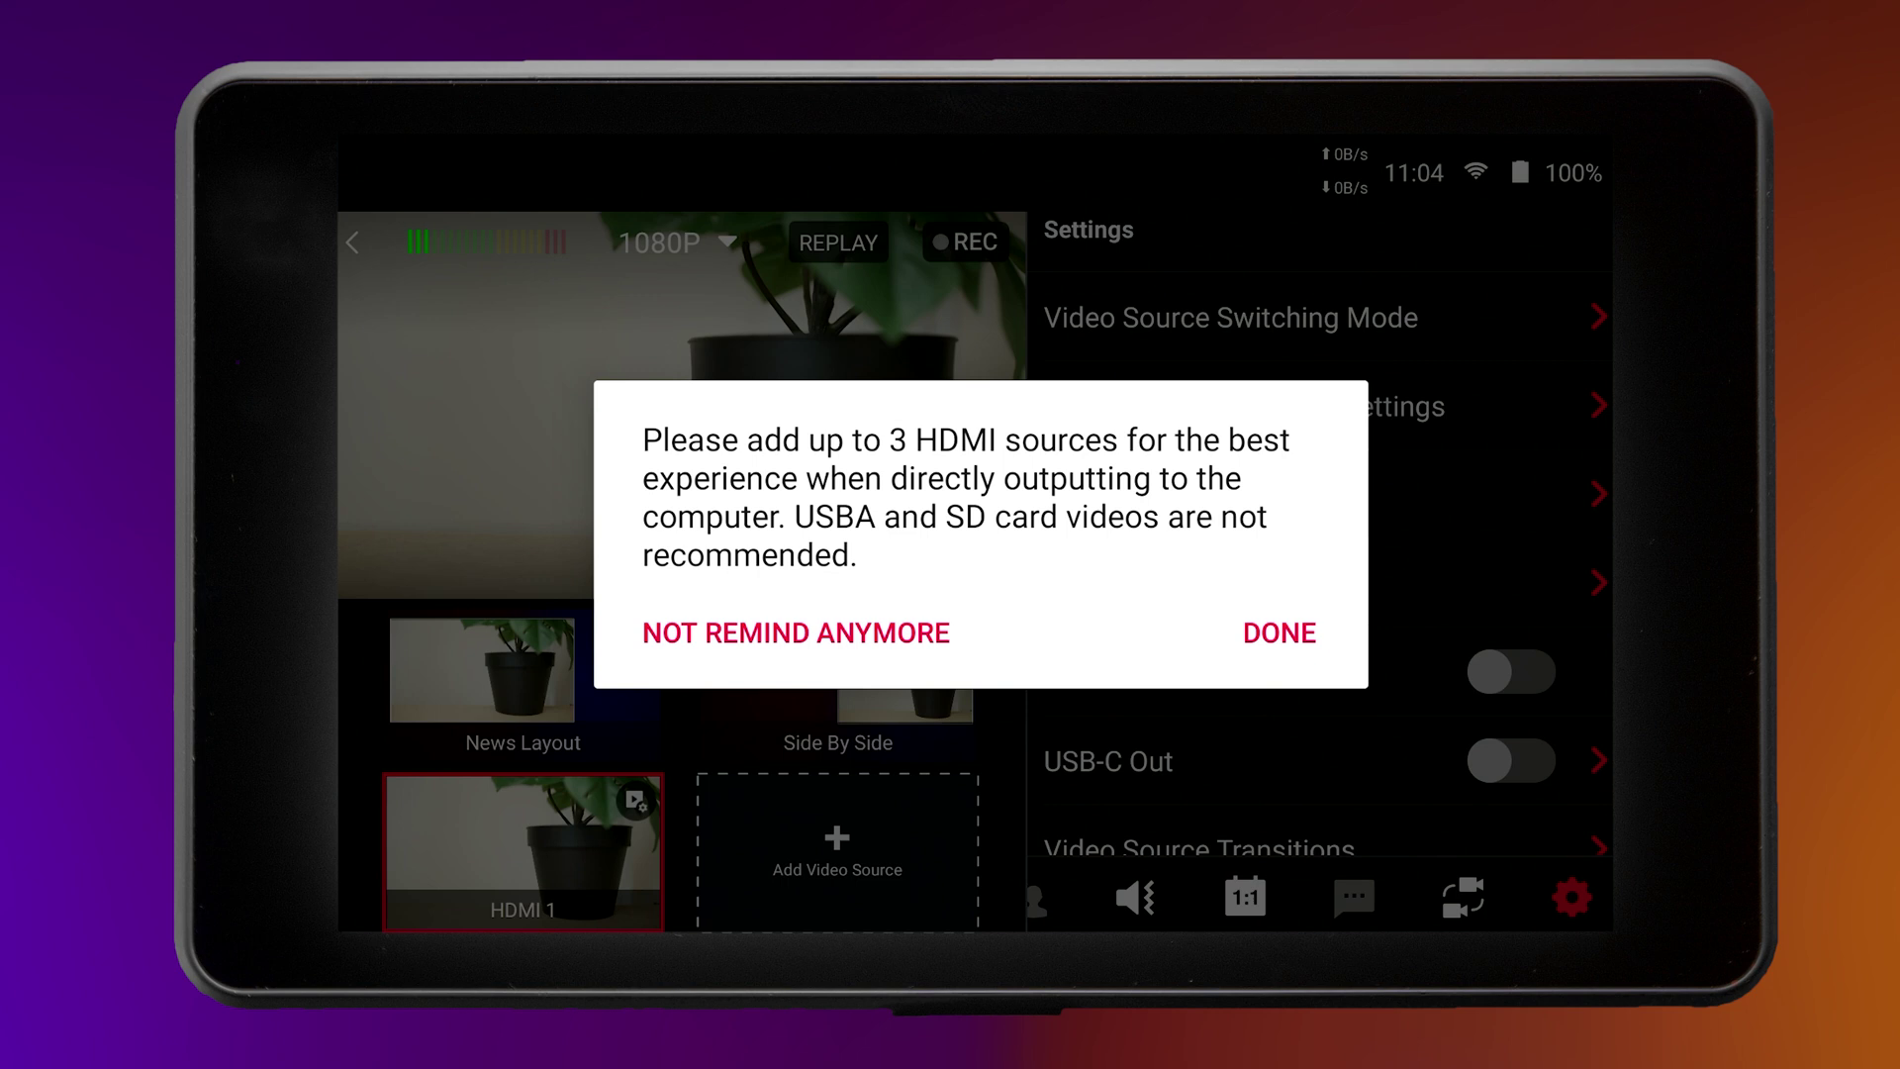
- Dismiss the HDMI source advice and bring up the Select Local Video picker listing SD Card clips
{"action": "left_click", "coordinate": [1278, 633]}
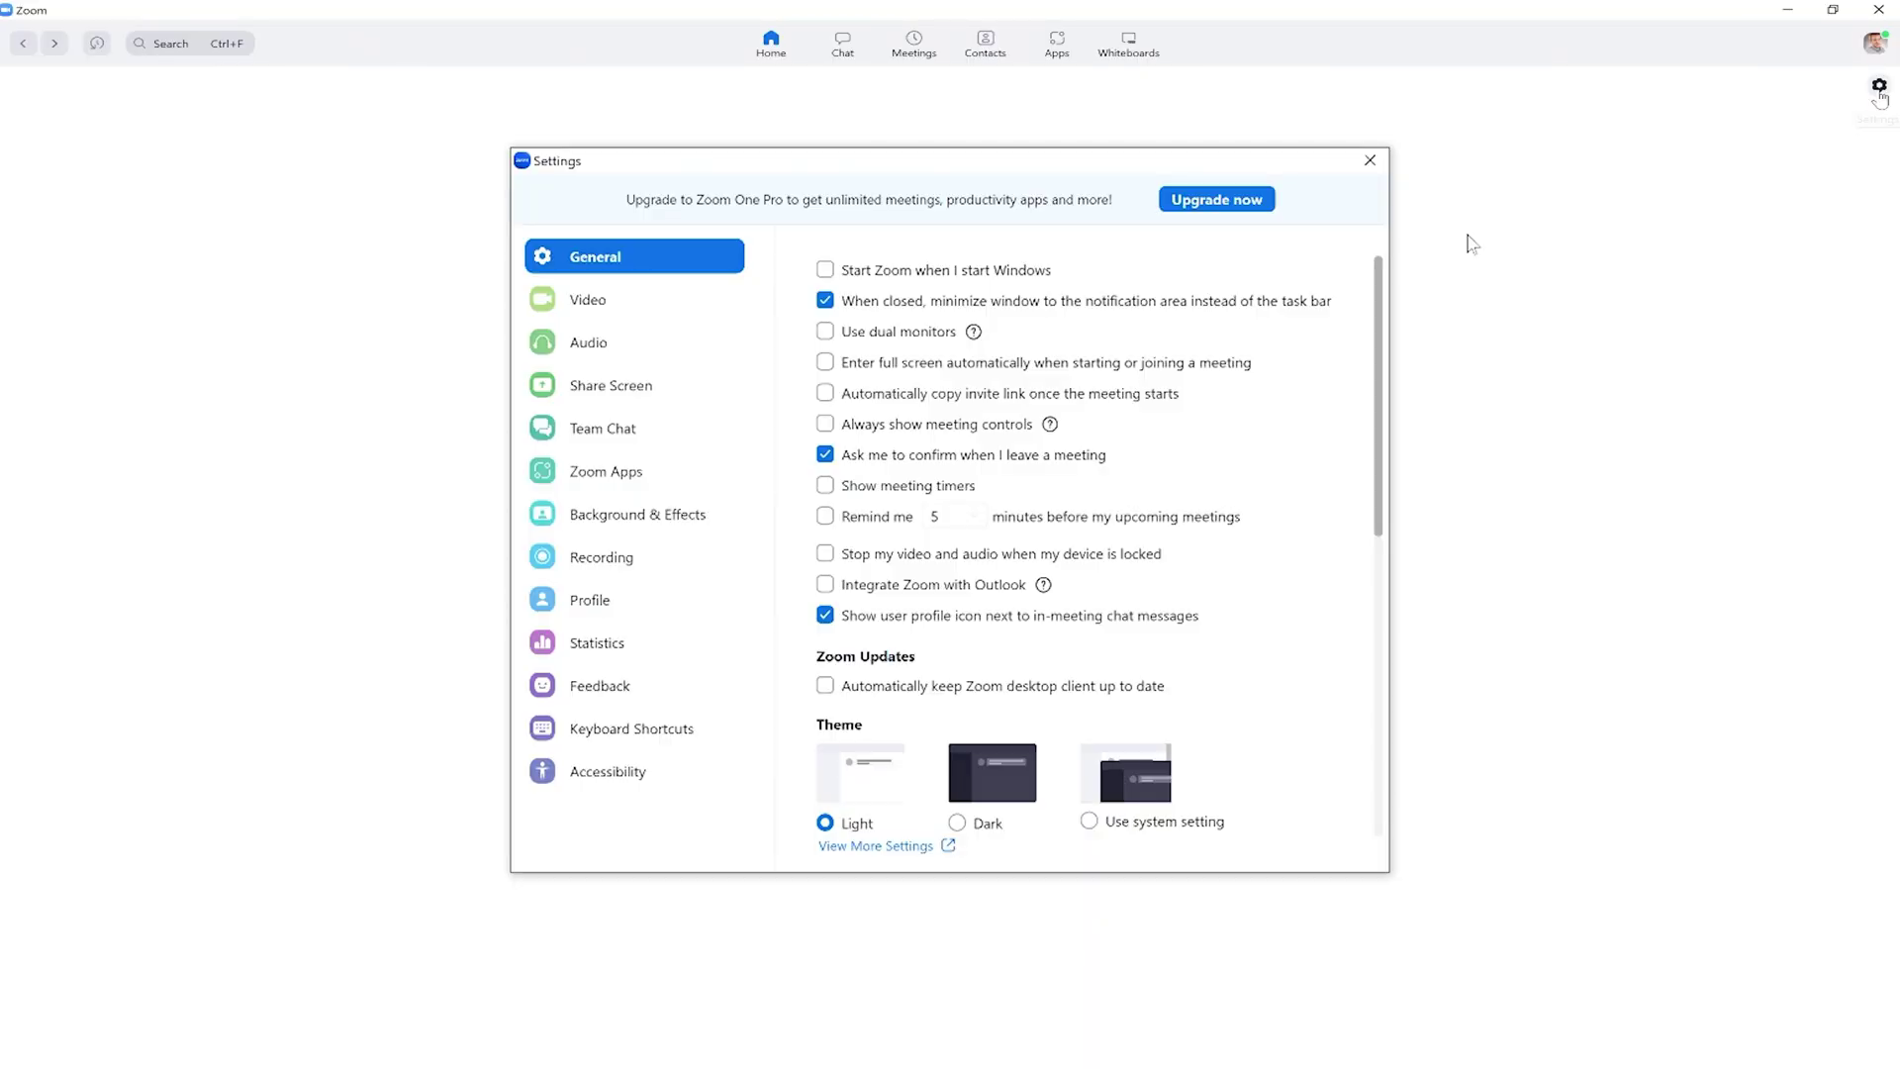
{"action": "left_click", "coordinate": [708, 296]}
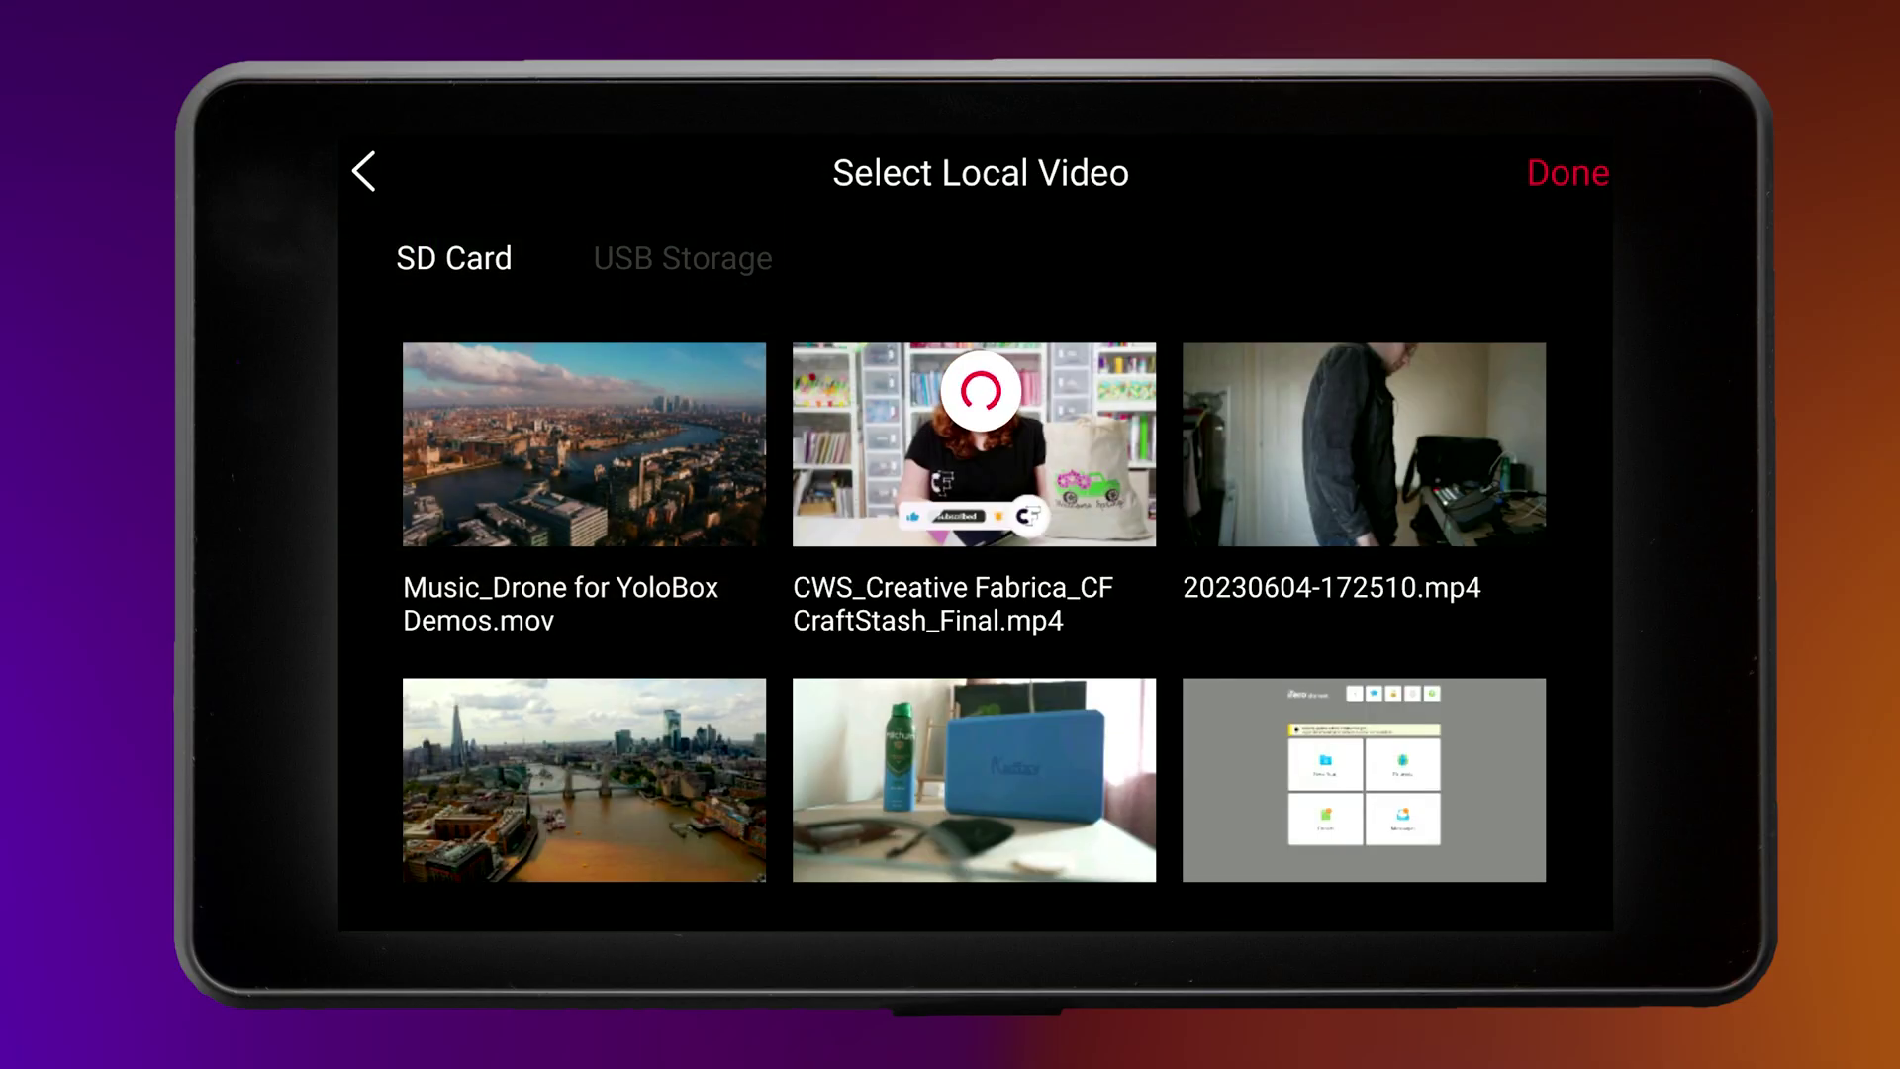
- Add the SD card clip Music_Drone for YoloBox Demos.mov as Local Video1
{"action": "left_click", "coordinate": [584, 444]}
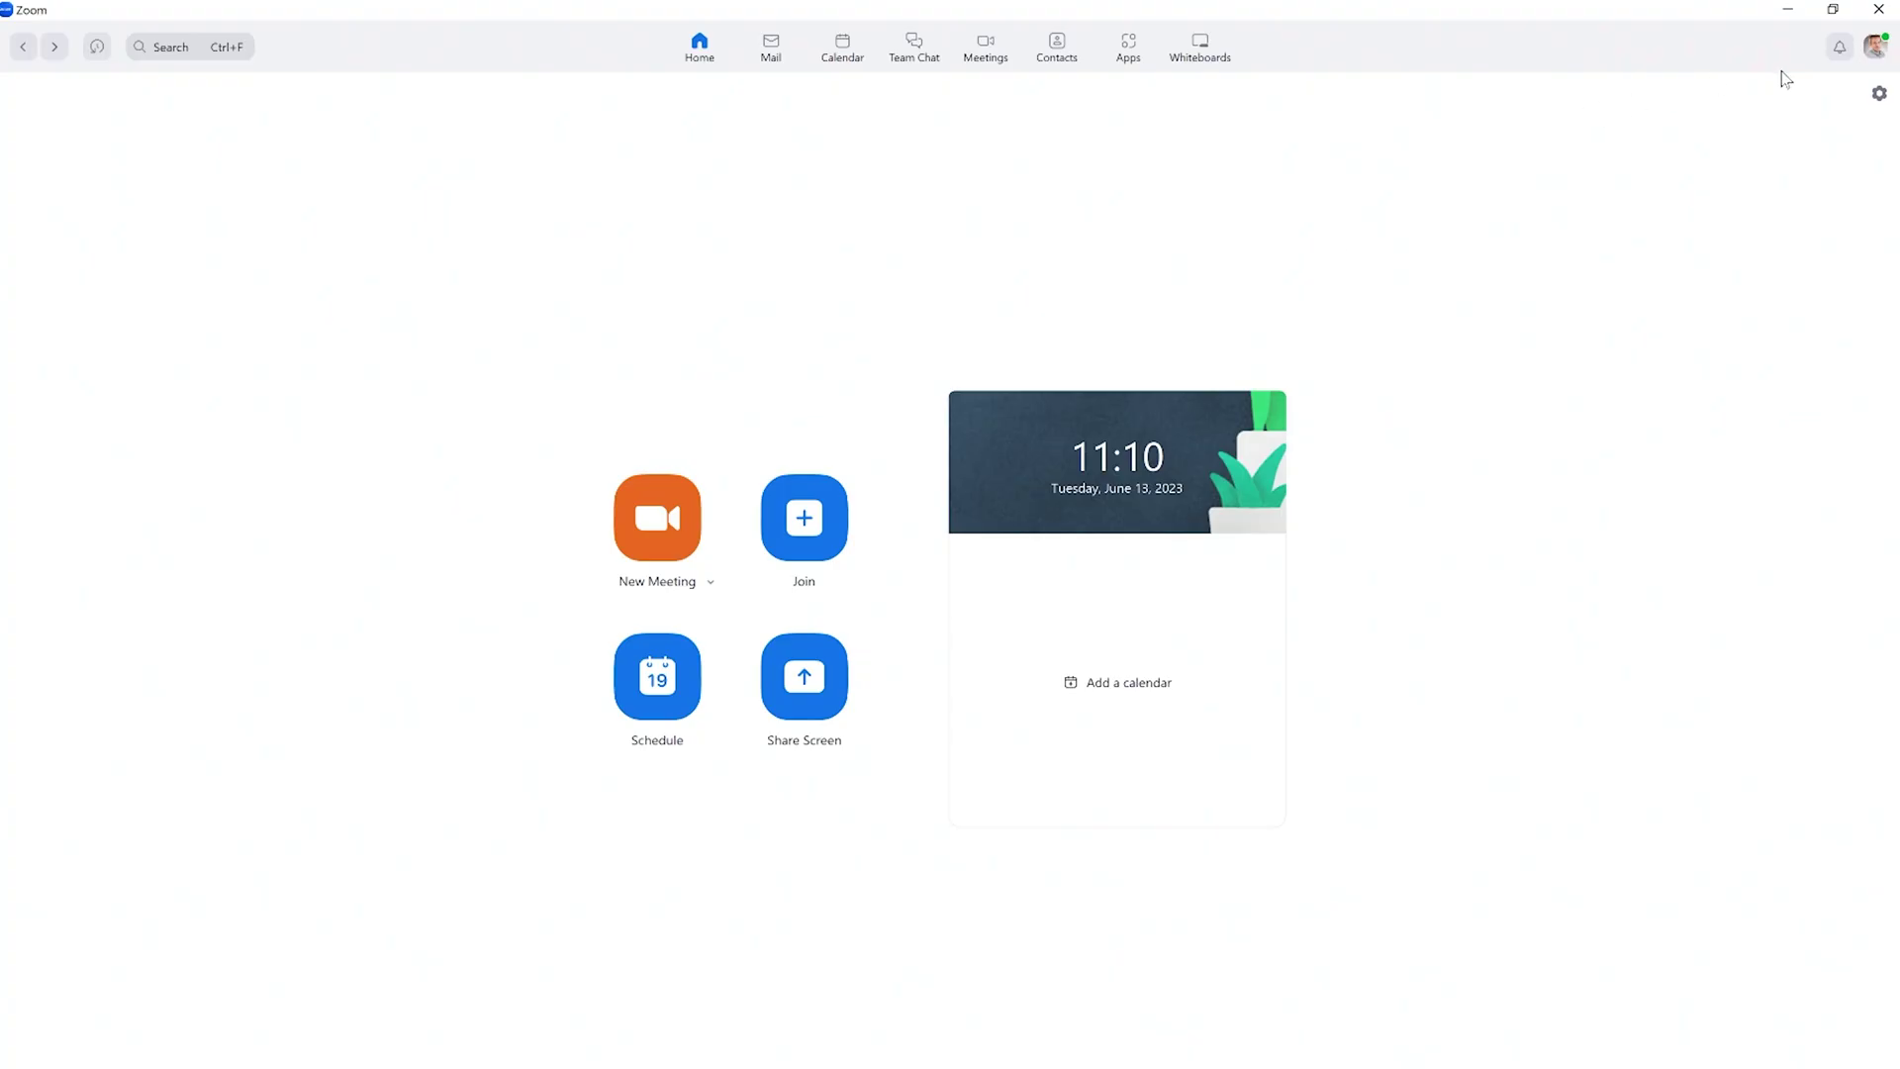
- In Zoom's Video settings, set the camera to Yolobox
{"action": "left_click", "coordinate": [1875, 95]}
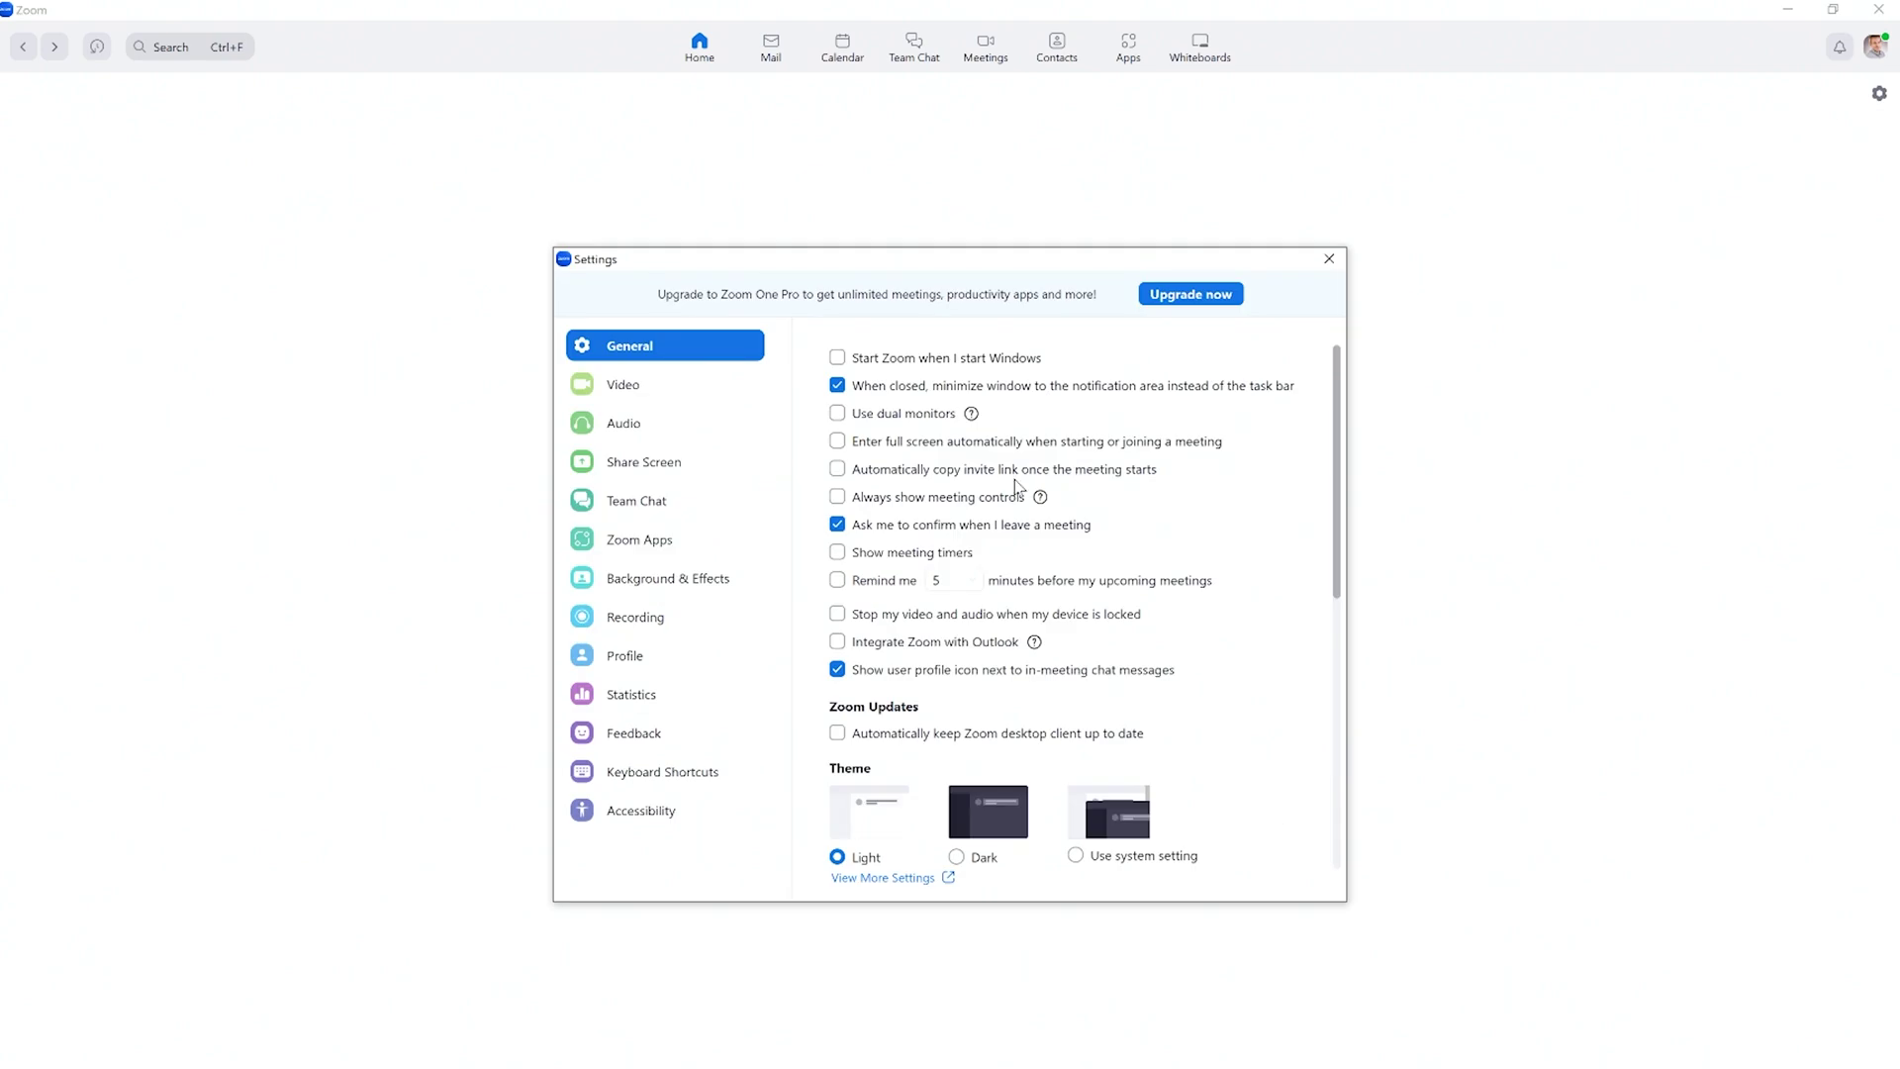
{"action": "left_click", "coordinate": [651, 384]}
{"action": "left_click", "coordinate": [1055, 650]}
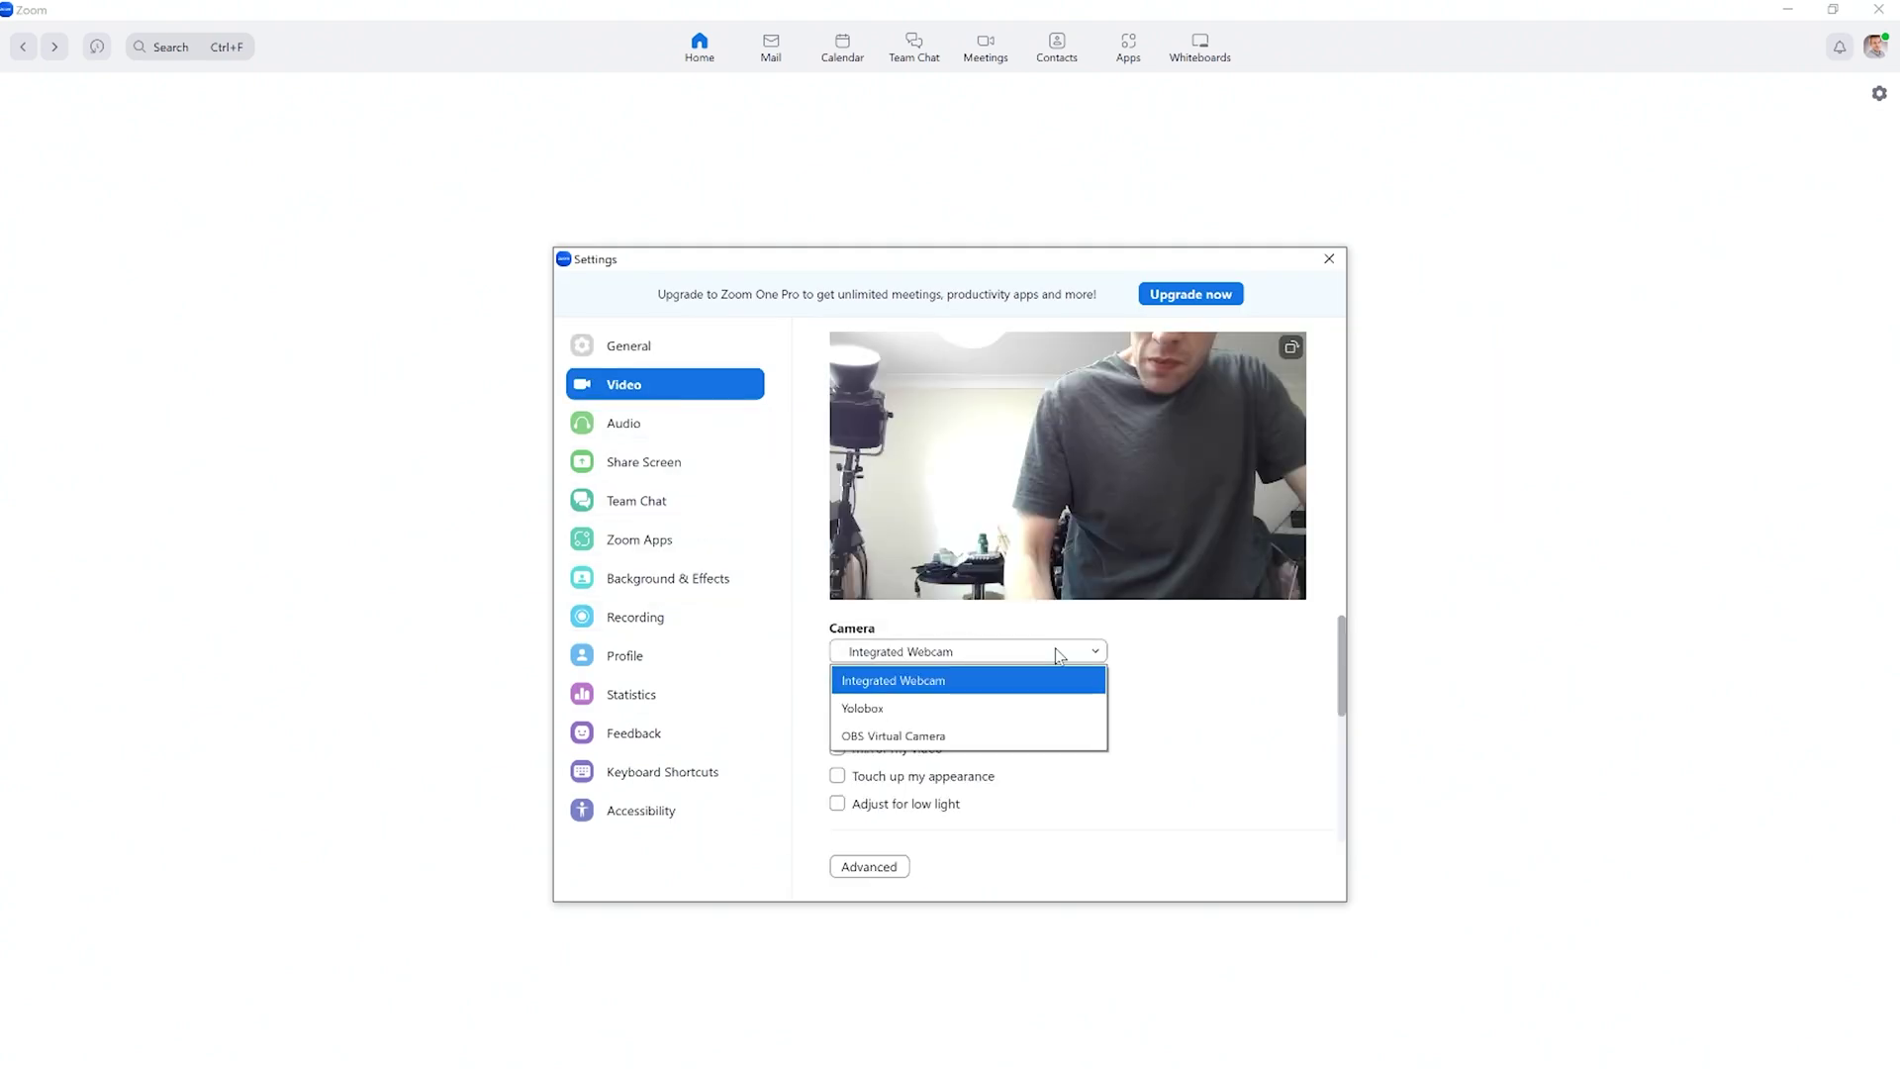
{"action": "left_click", "coordinate": [1025, 707]}
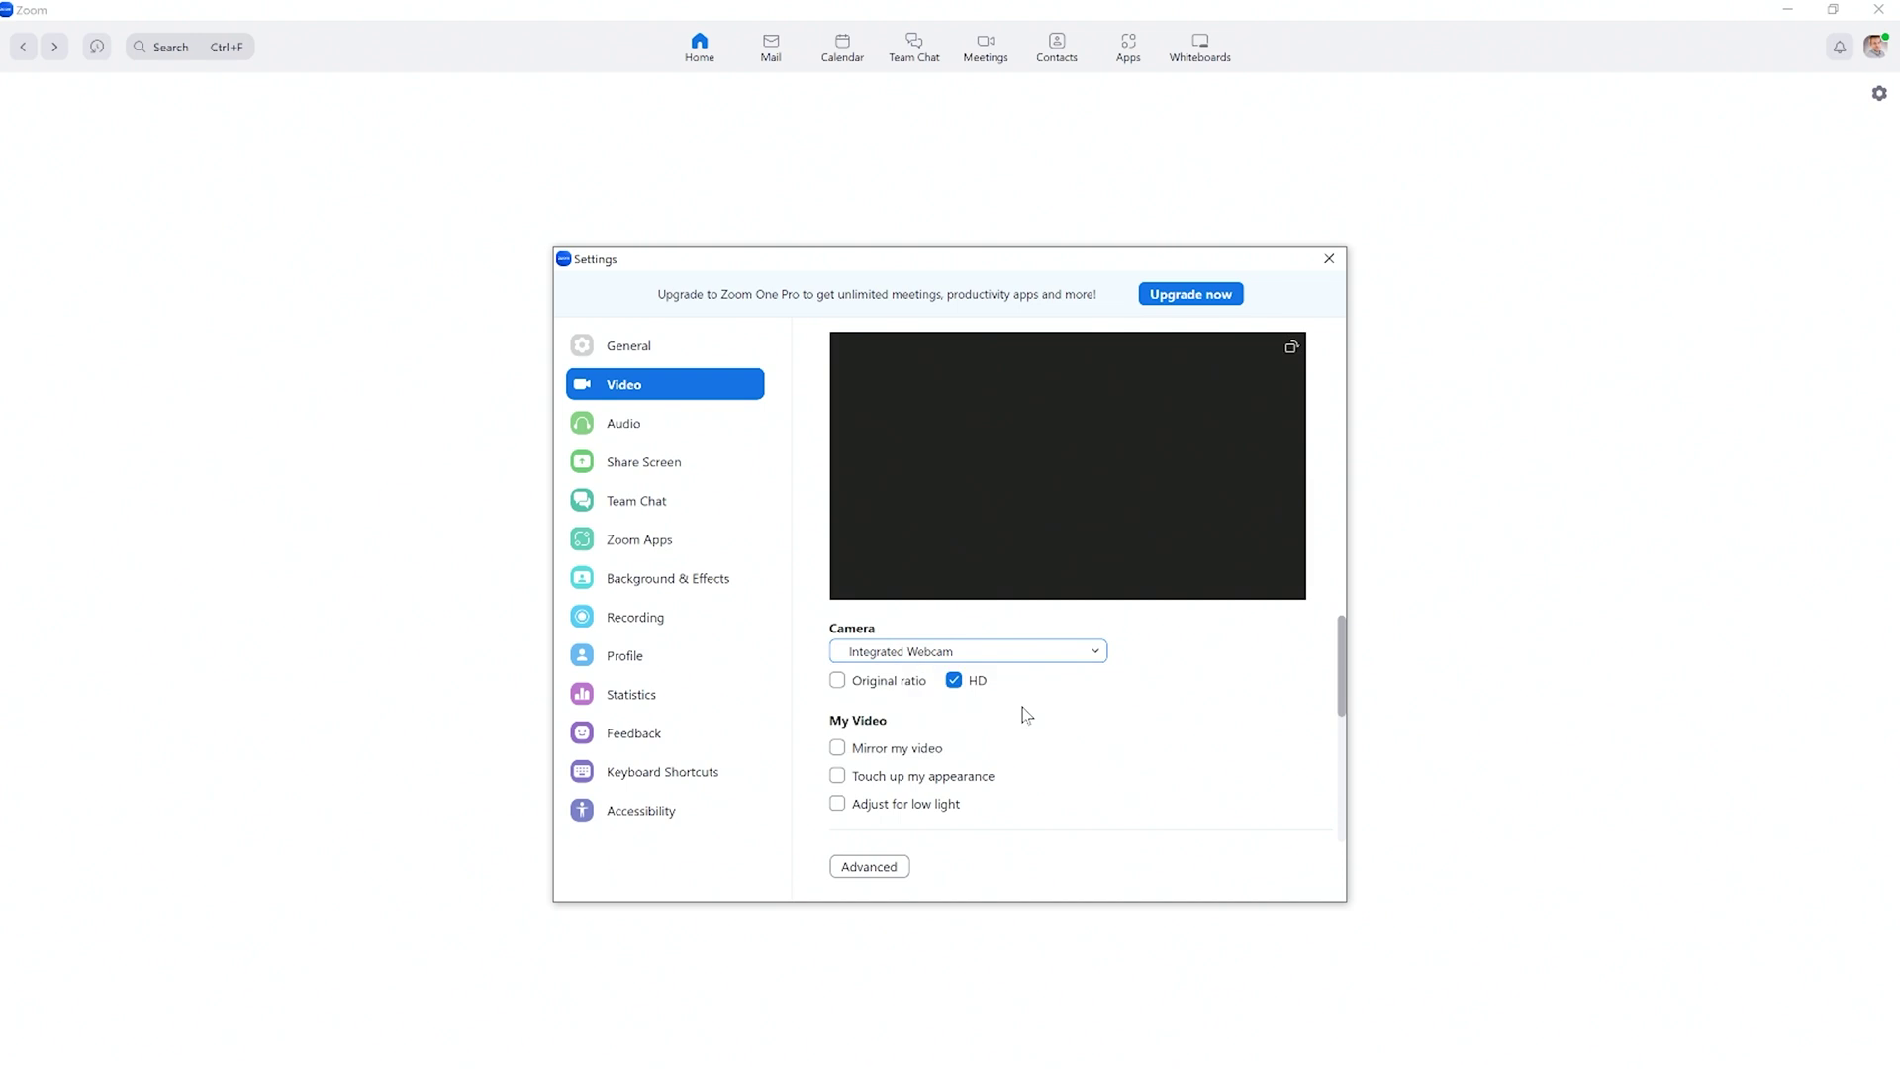
- Set the audio input to Same as System (Microphone (Yolobox)) and close Settings
{"action": "left_click", "coordinate": [728, 423]}
{"action": "left_click", "coordinate": [1252, 527]}
{"action": "left_click", "coordinate": [1267, 586]}
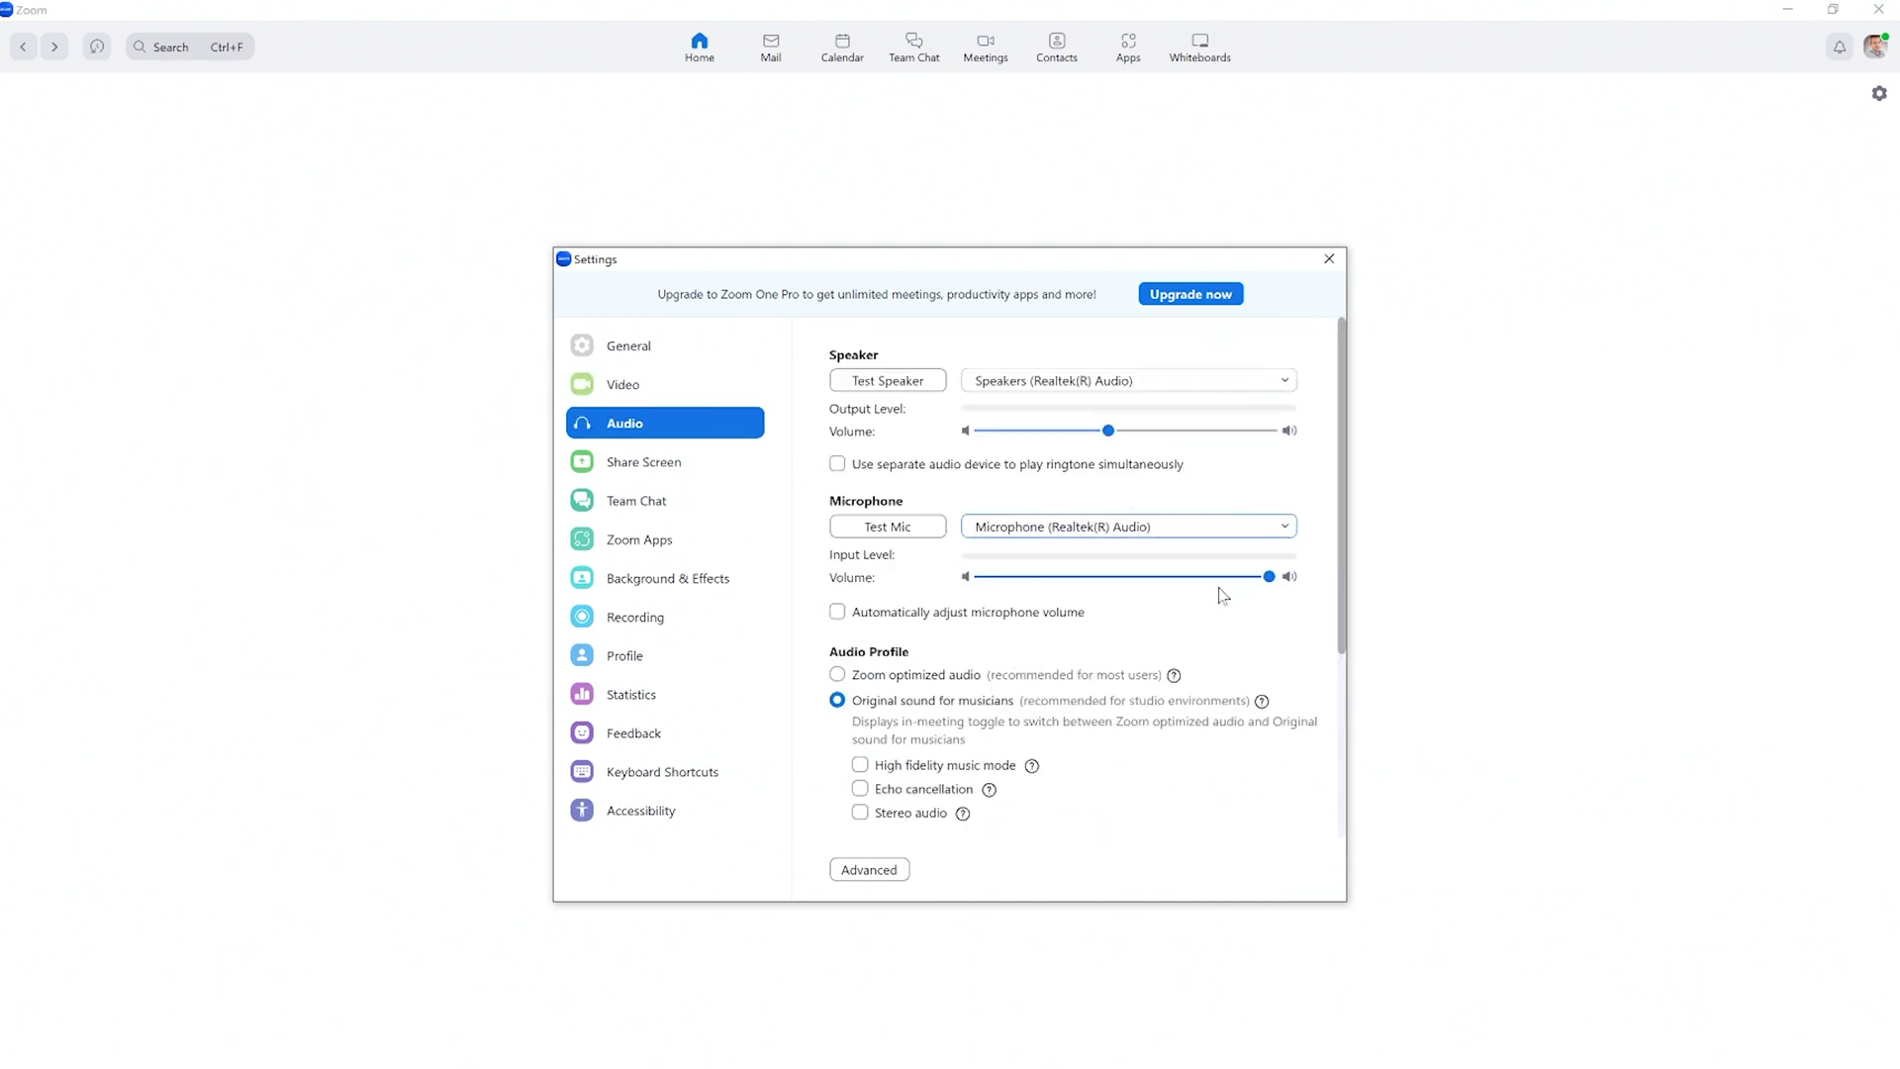
{"action": "scroll", "coordinate": [1342, 562], "scroll_direction": "down", "scroll_amount": 5}
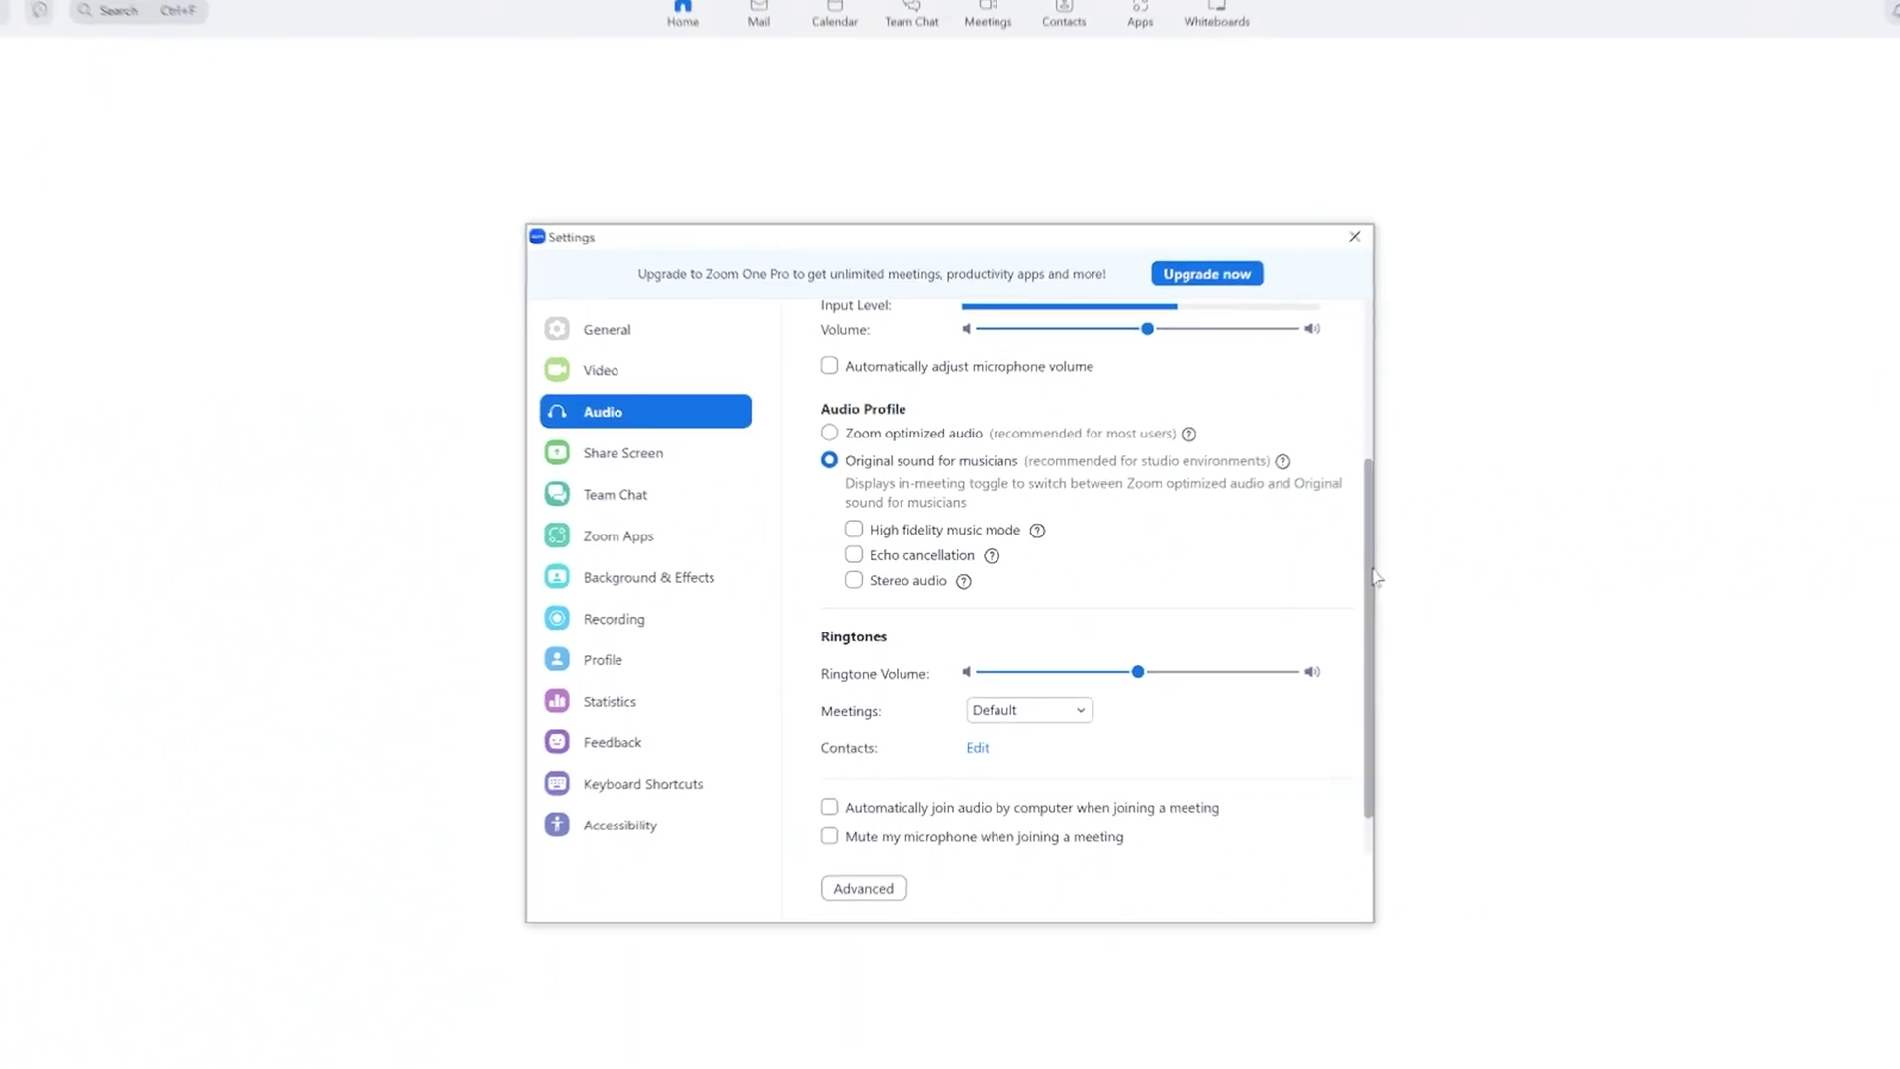
{"action": "scroll", "coordinate": [1306, 336], "scroll_direction": "up", "scroll_amount": 3}
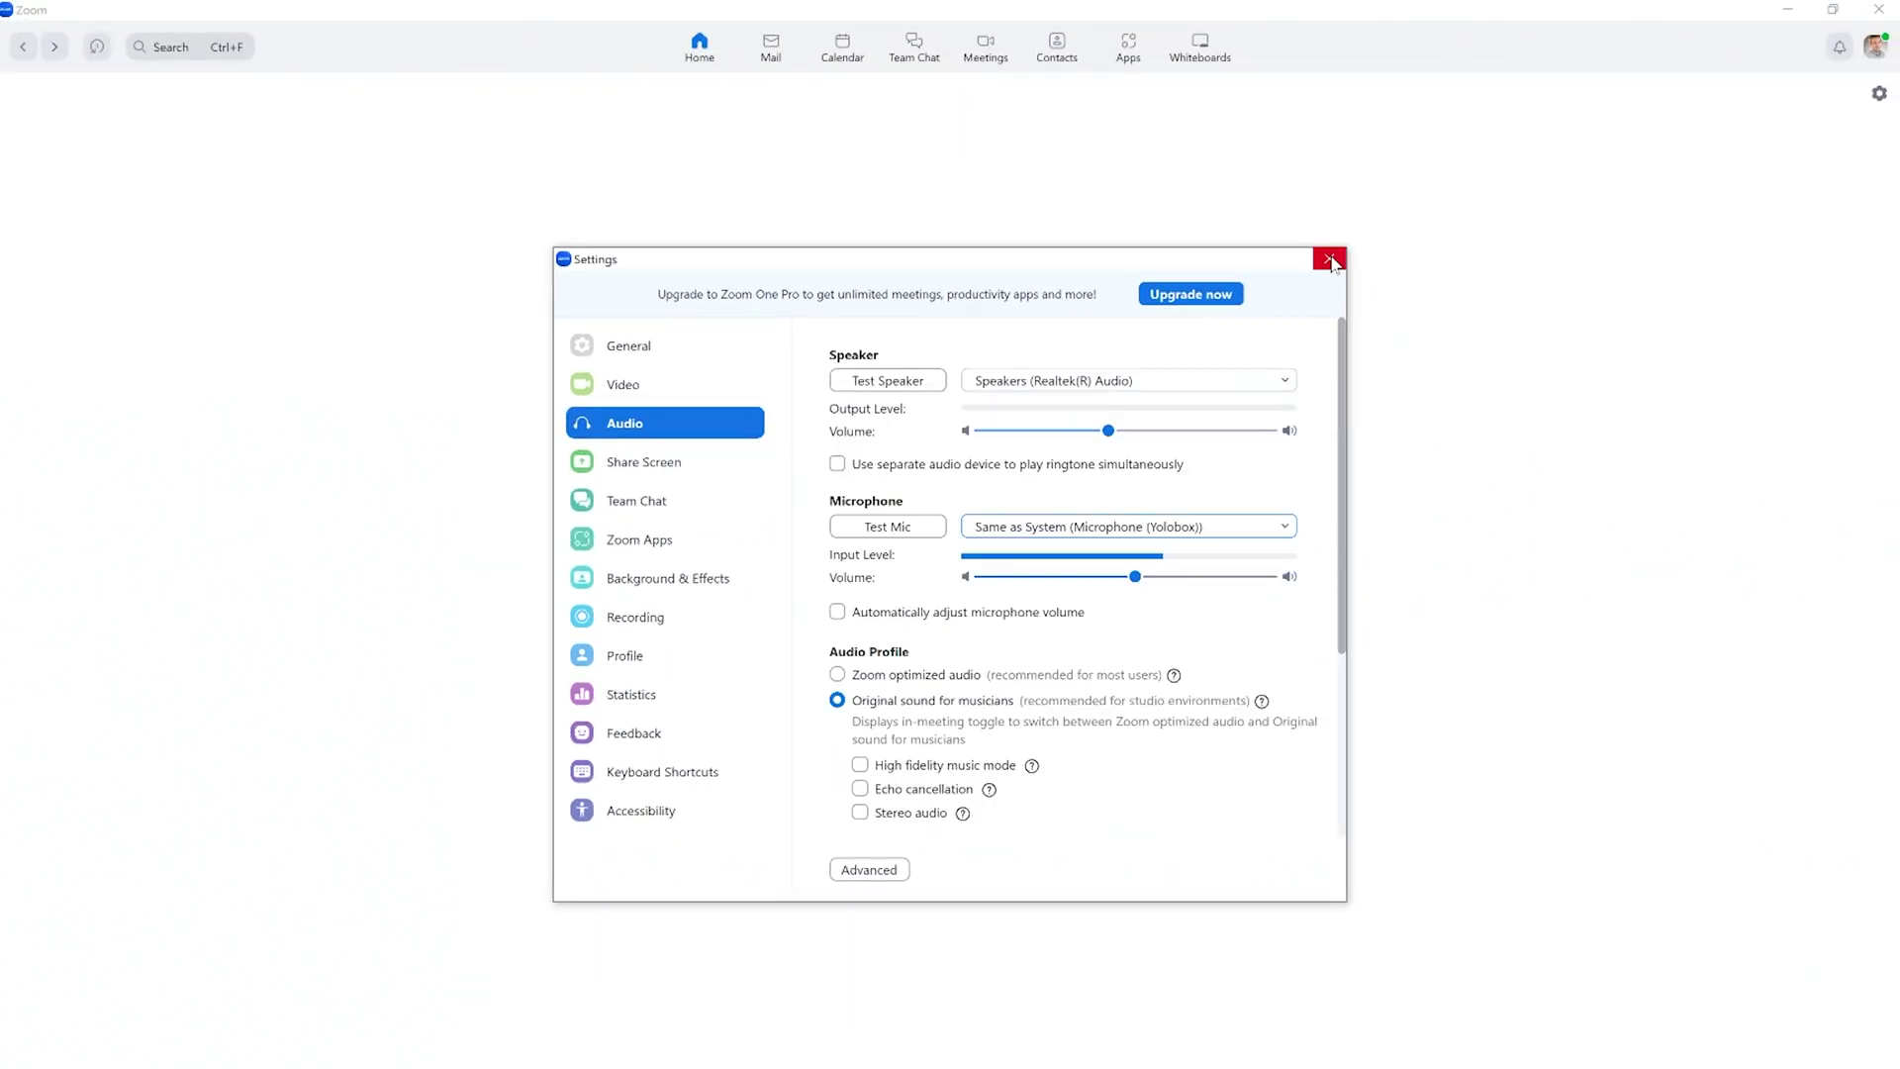
{"action": "left_click", "coordinate": [1331, 260]}
- Start a new meeting joined with computer audio and show the Yolobox drone video full screen
{"action": "left_click", "coordinate": [662, 531]}
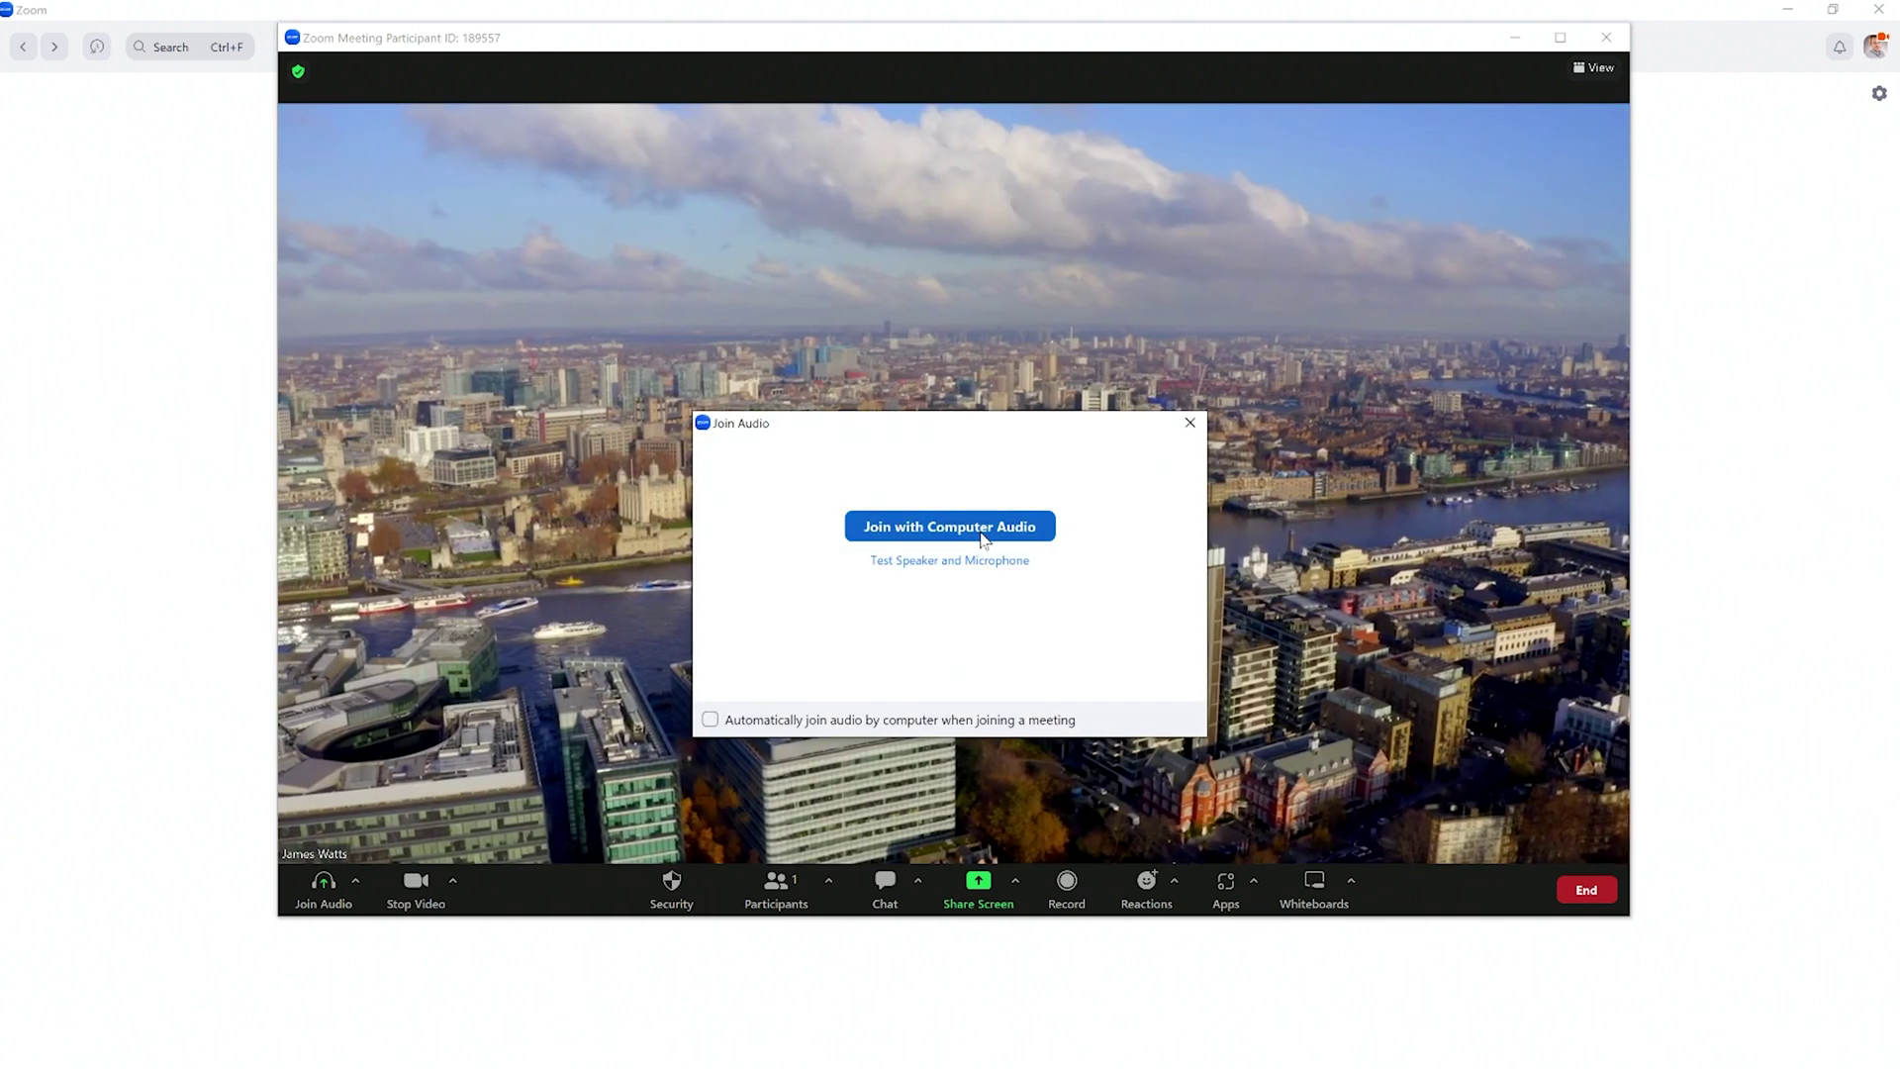
{"action": "left_click", "coordinate": [983, 535]}
{"action": "double_click", "coordinate": [627, 40]}
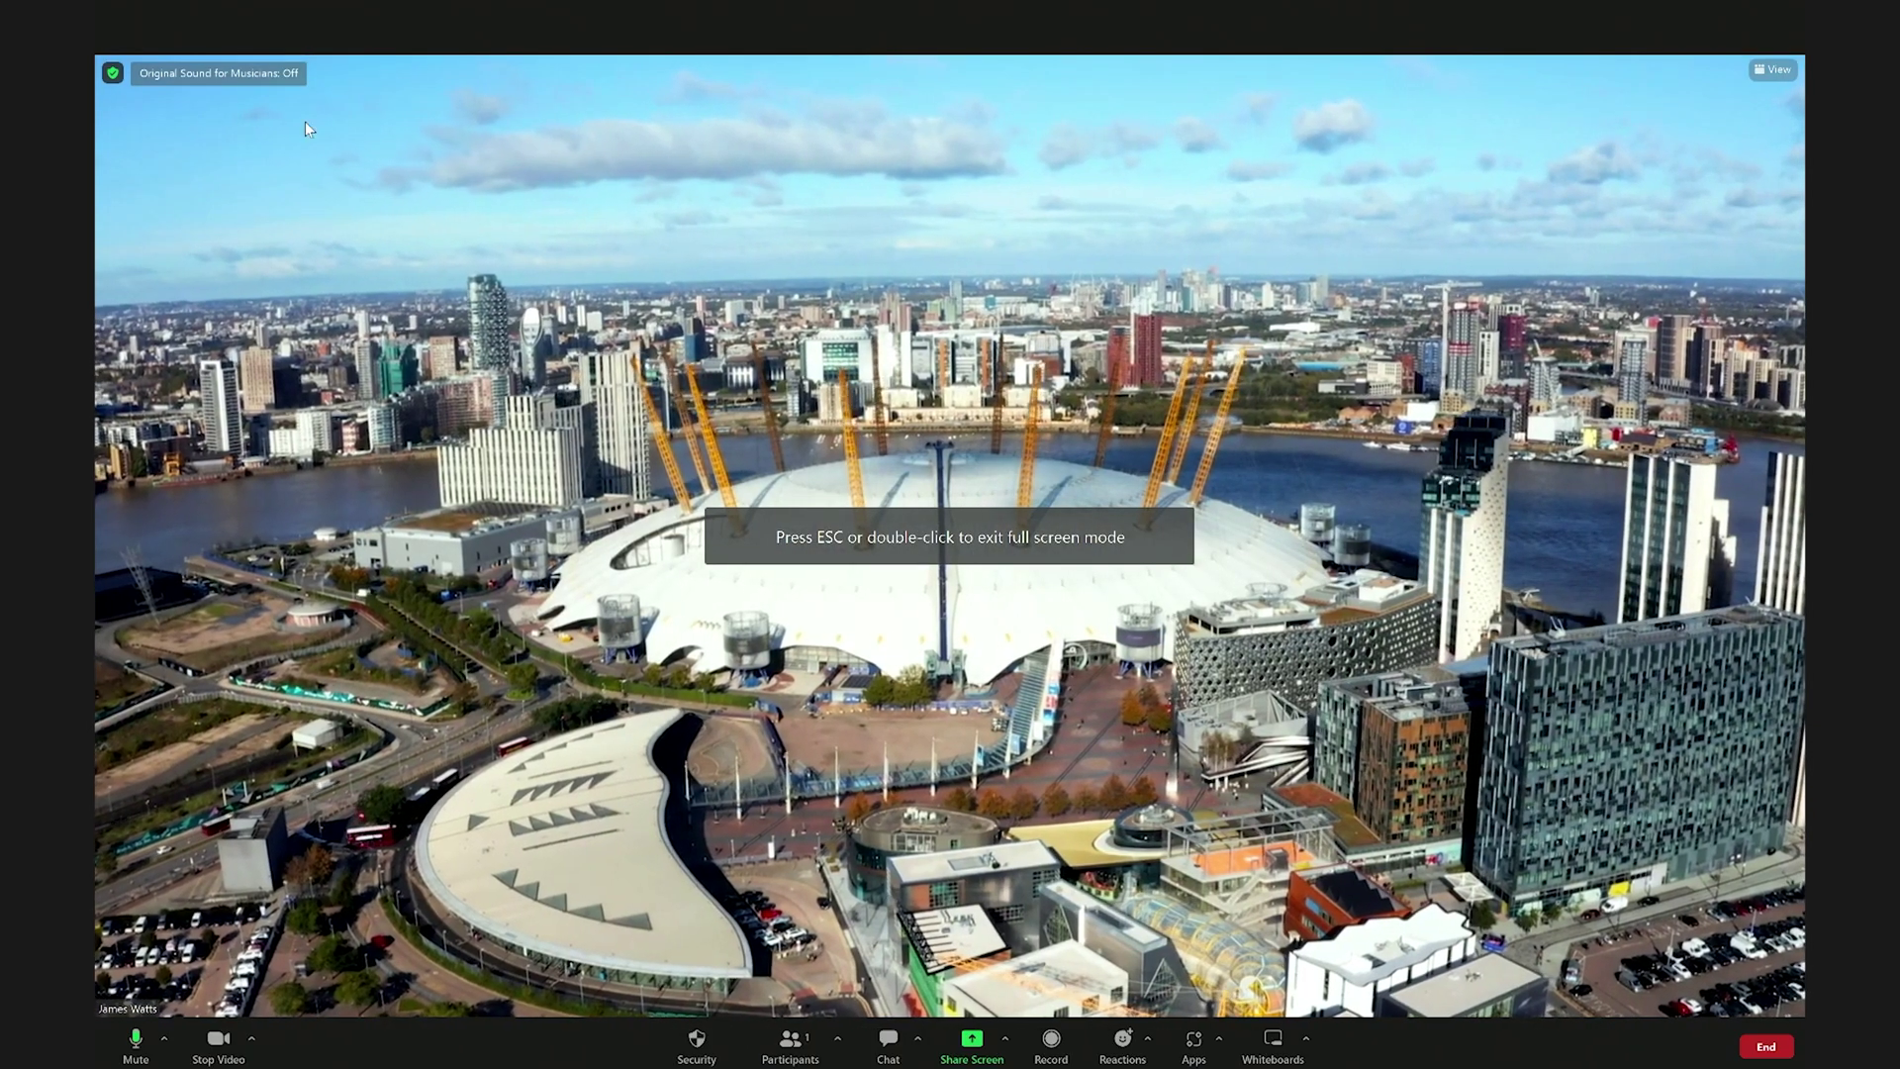
- Switch Original Sound for Musicians to On and review the active microphone and speaker
{"action": "left_click", "coordinate": [258, 73]}
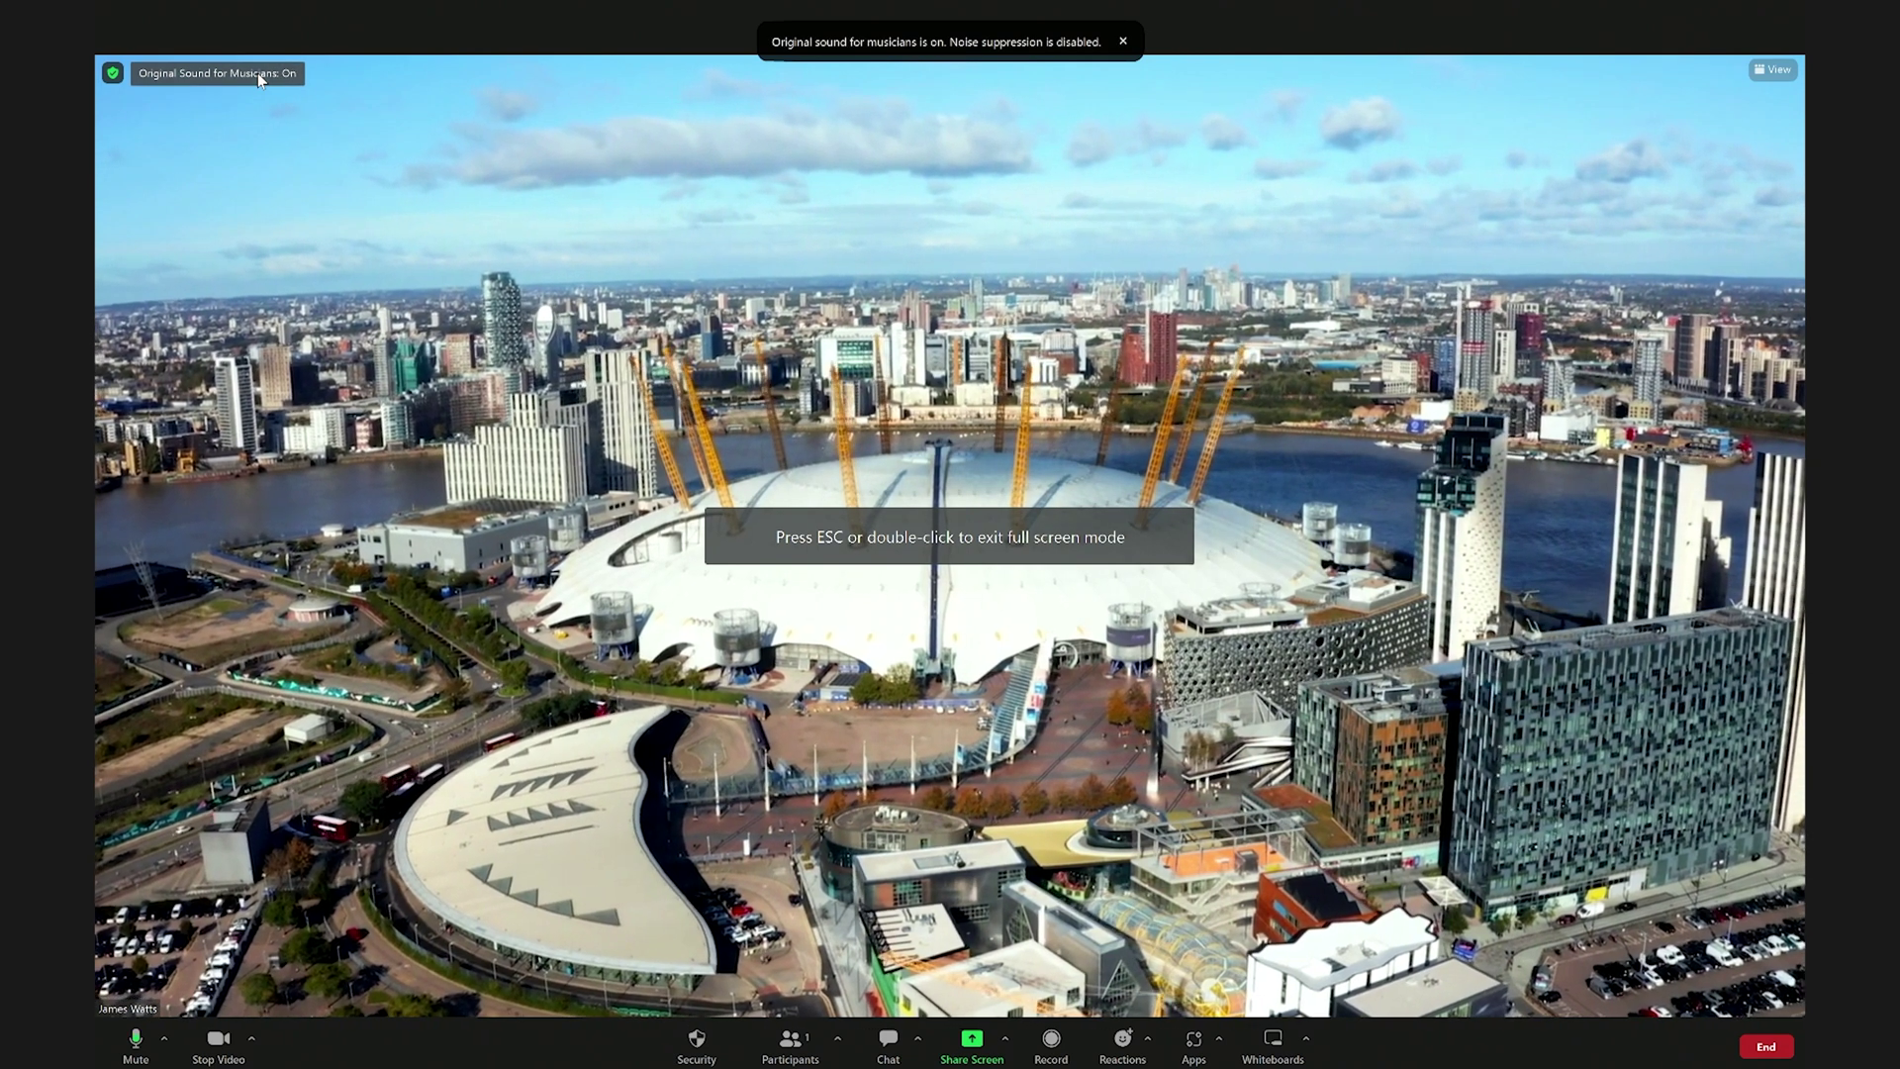
{"action": "left_click", "coordinate": [164, 1039]}
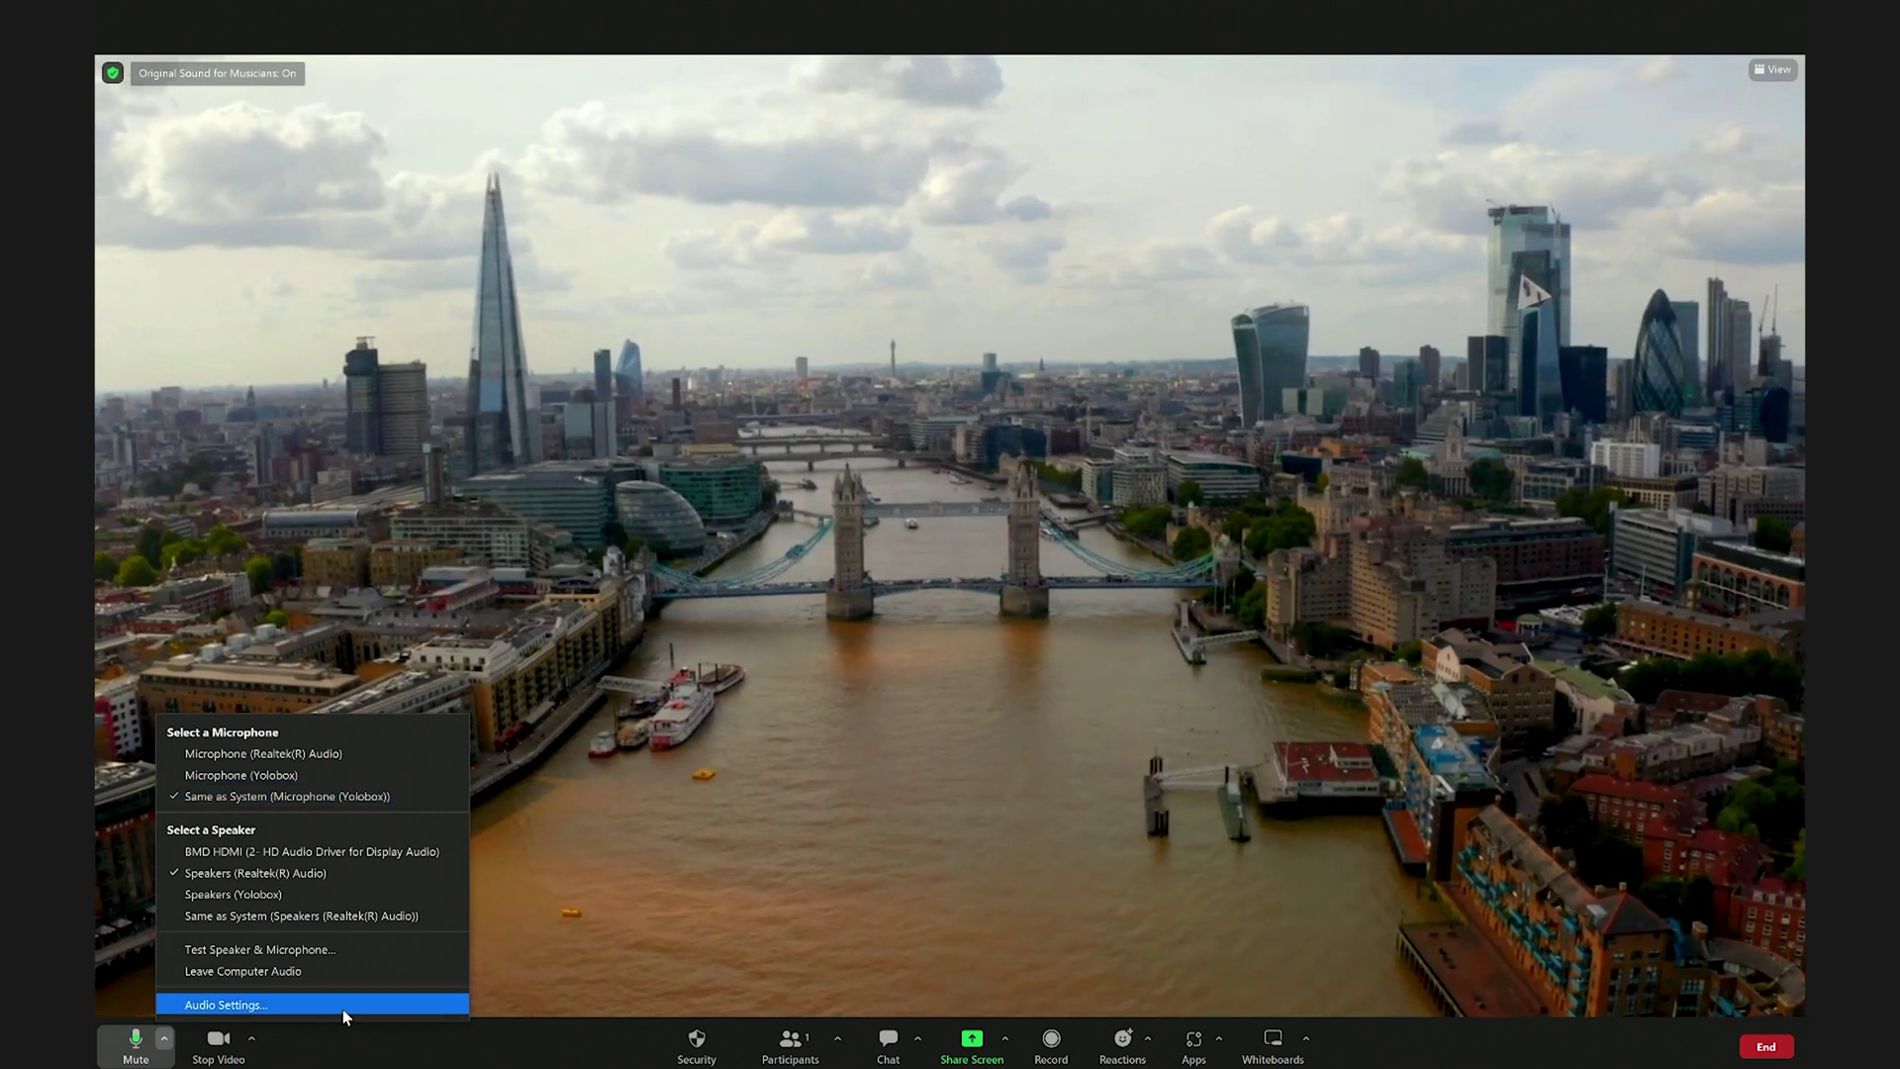
{"action": "left_click", "coordinate": [590, 1051]}
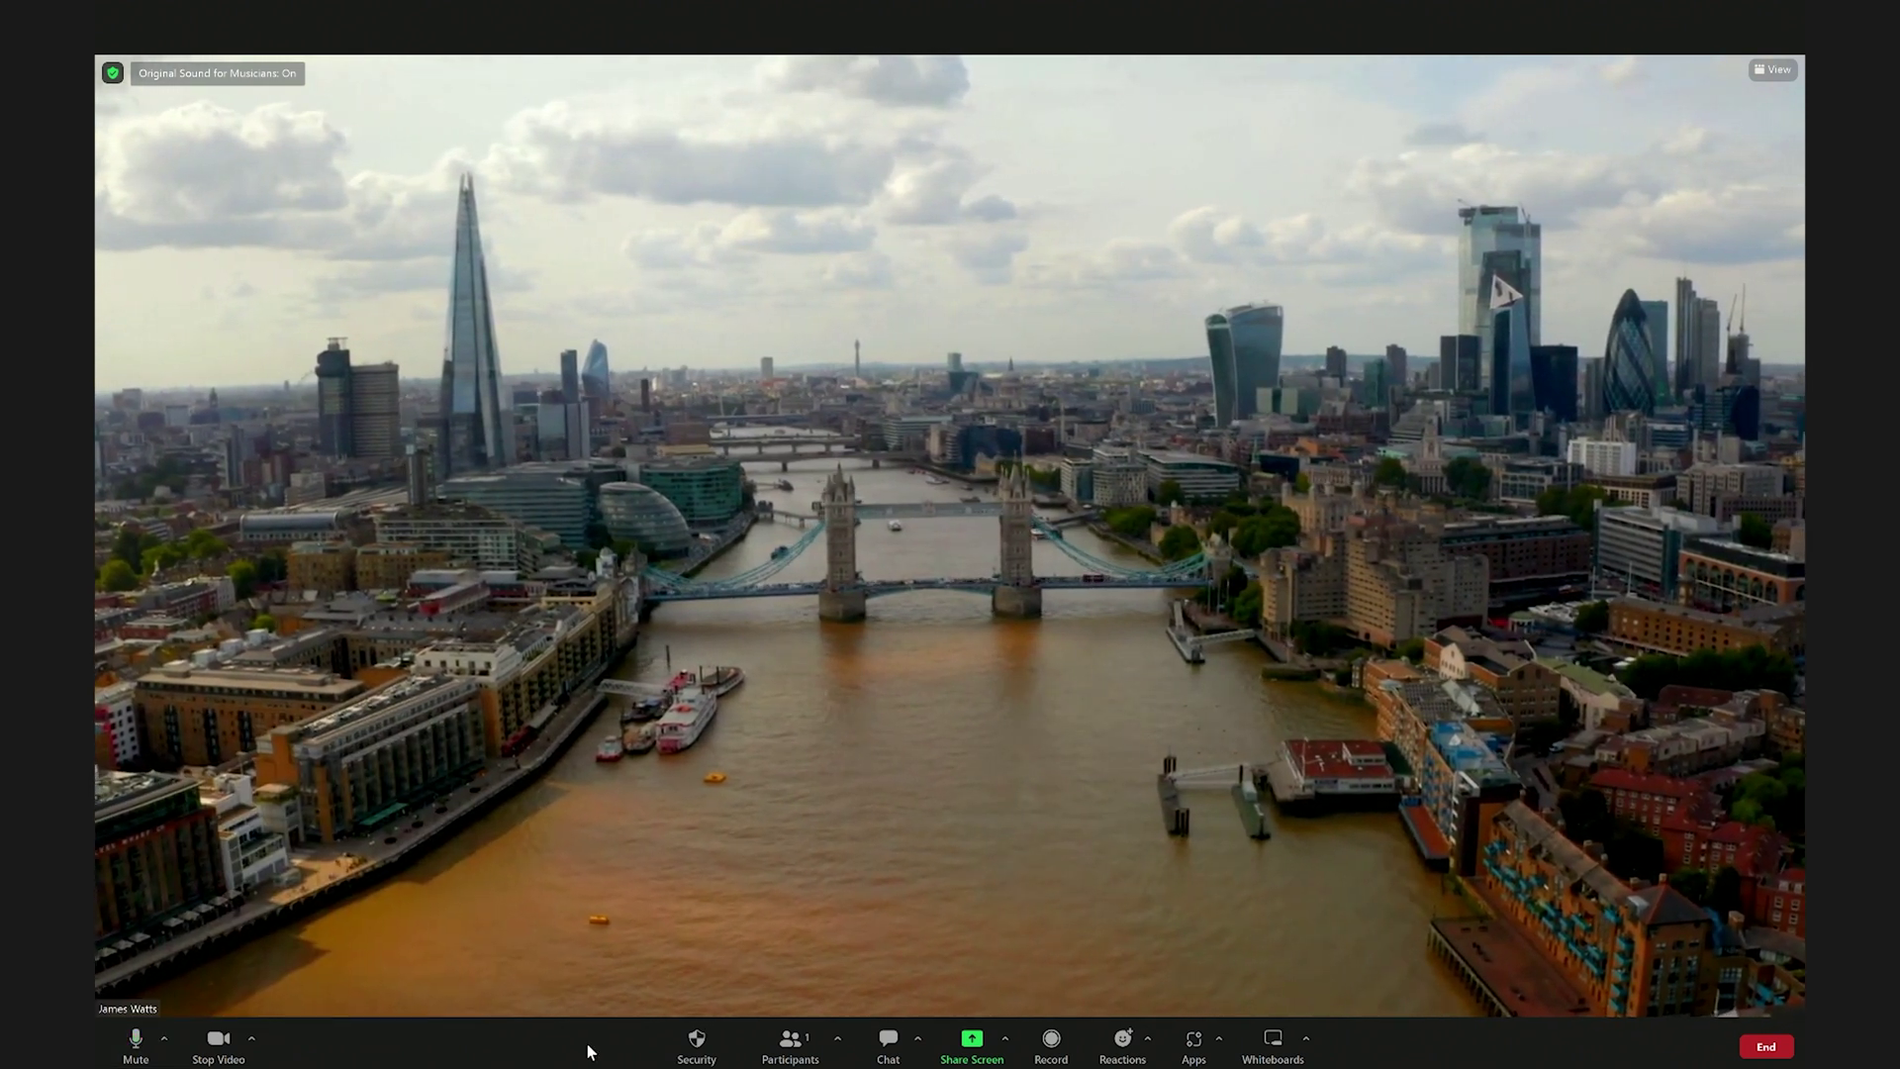